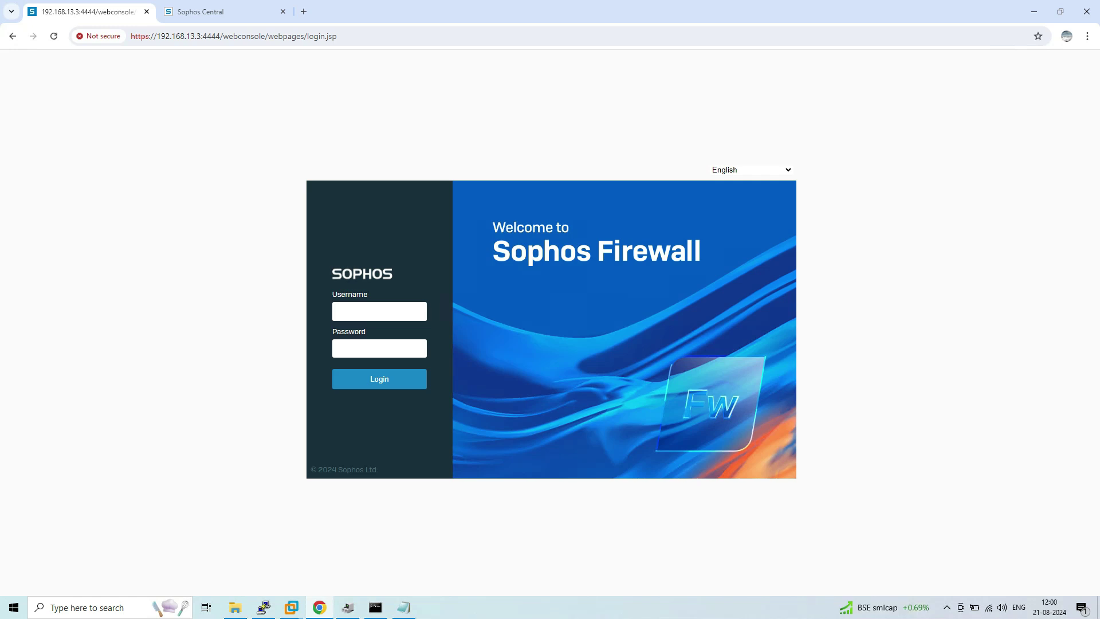
Step: Sign in to the firewall web console with the admin username and password
key(ctrl+Tab)
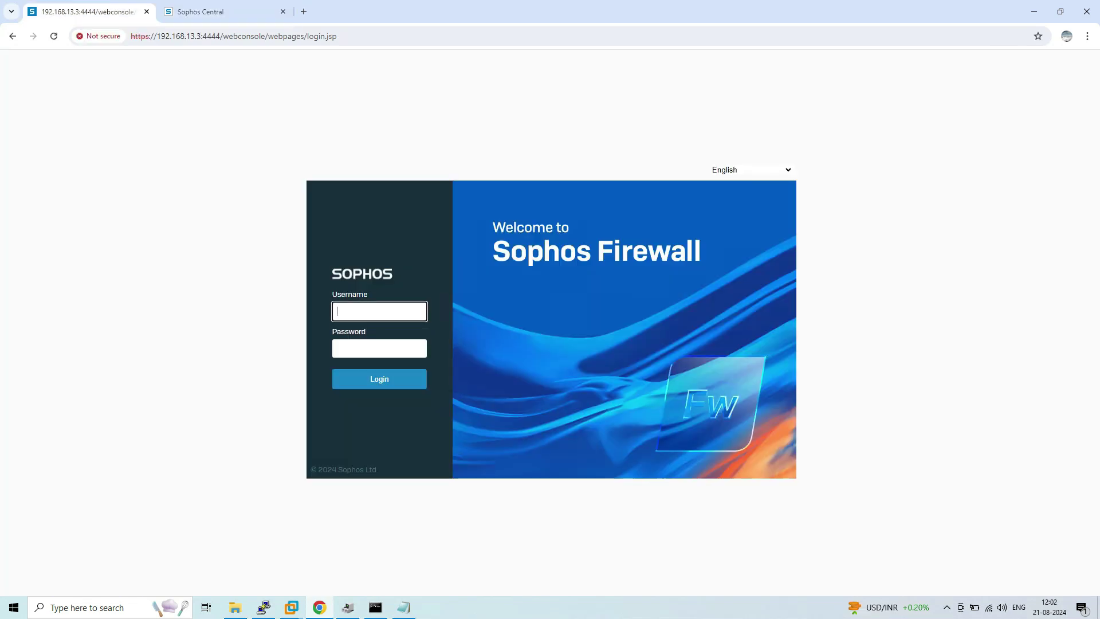
text(admin)
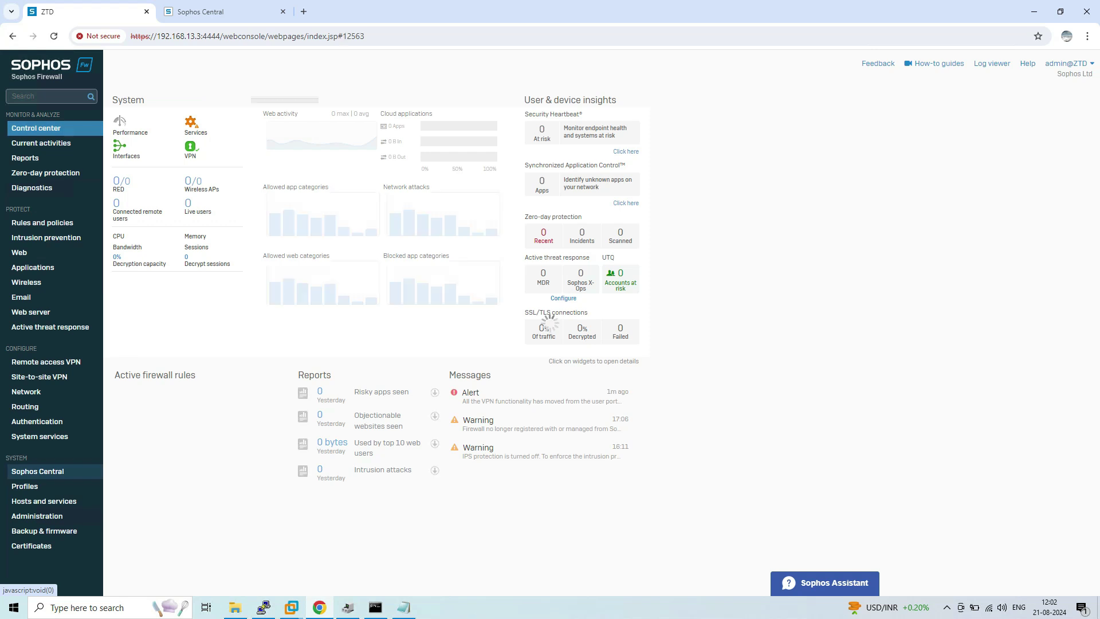
Step: Open the System > Sophos Central page, note the Not registered status, and start registration
click(38, 472)
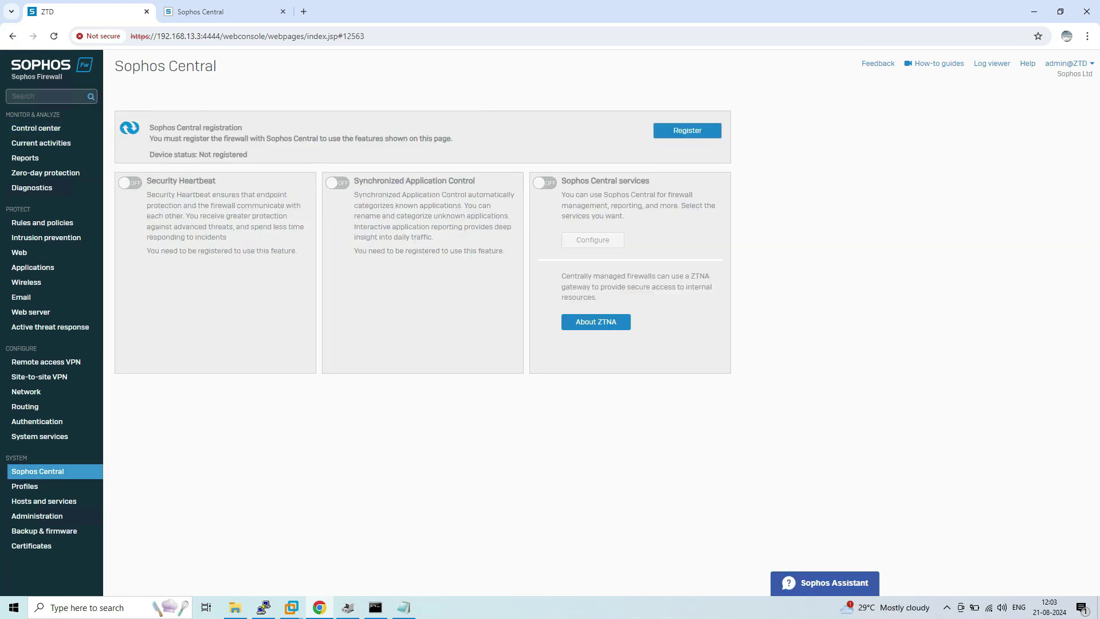
drag(199, 155, 247, 155)
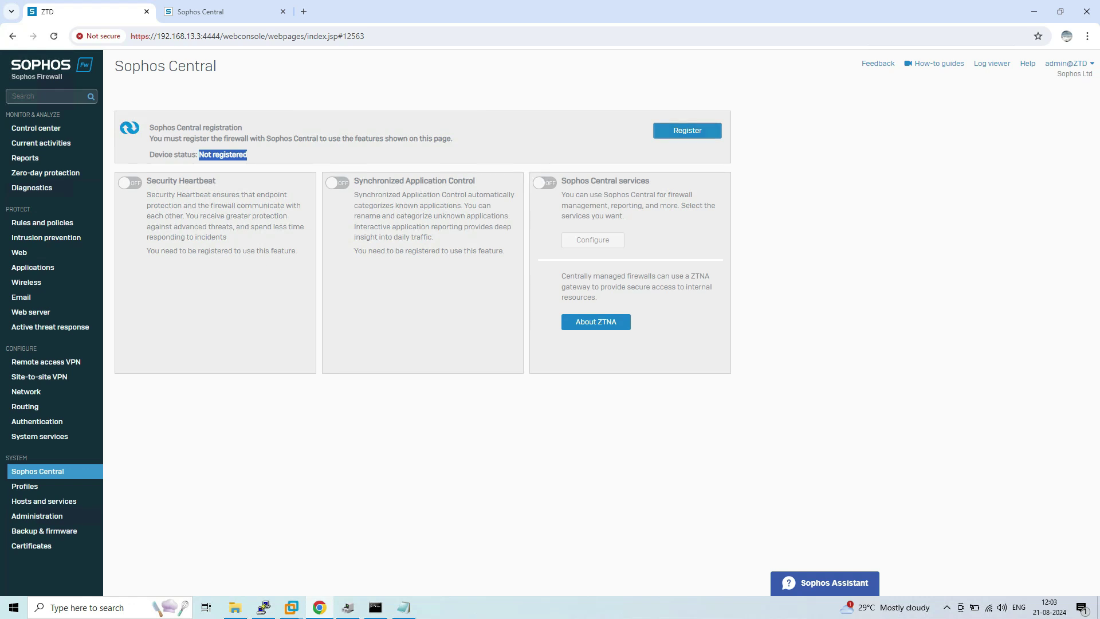
click(687, 130)
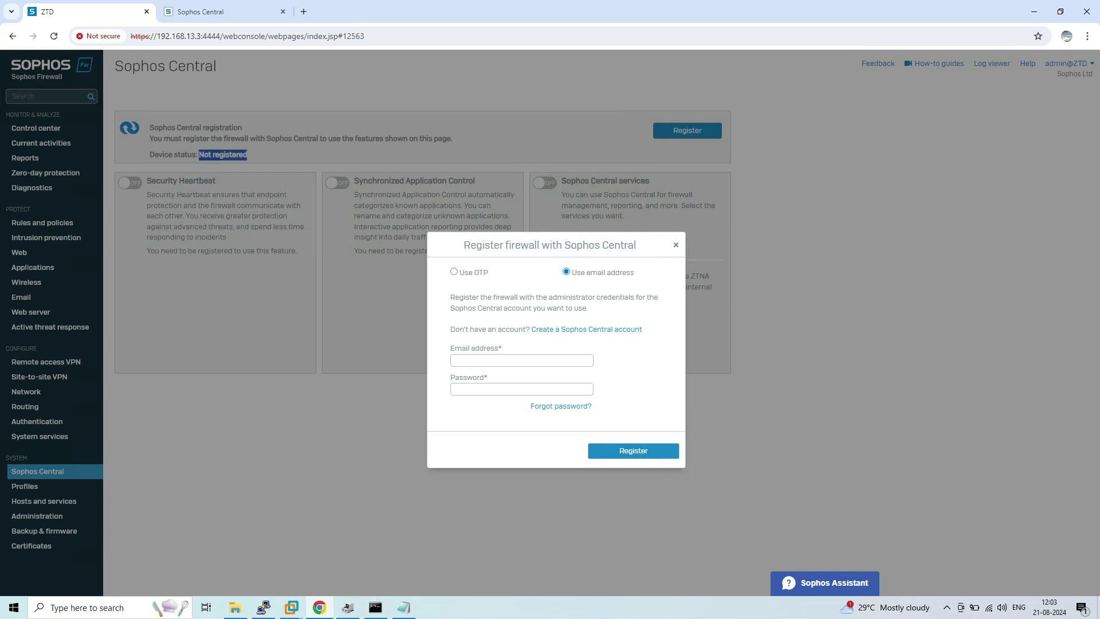
Step: Register the firewall using the Sophos Central account e-mail and password
click(457, 360)
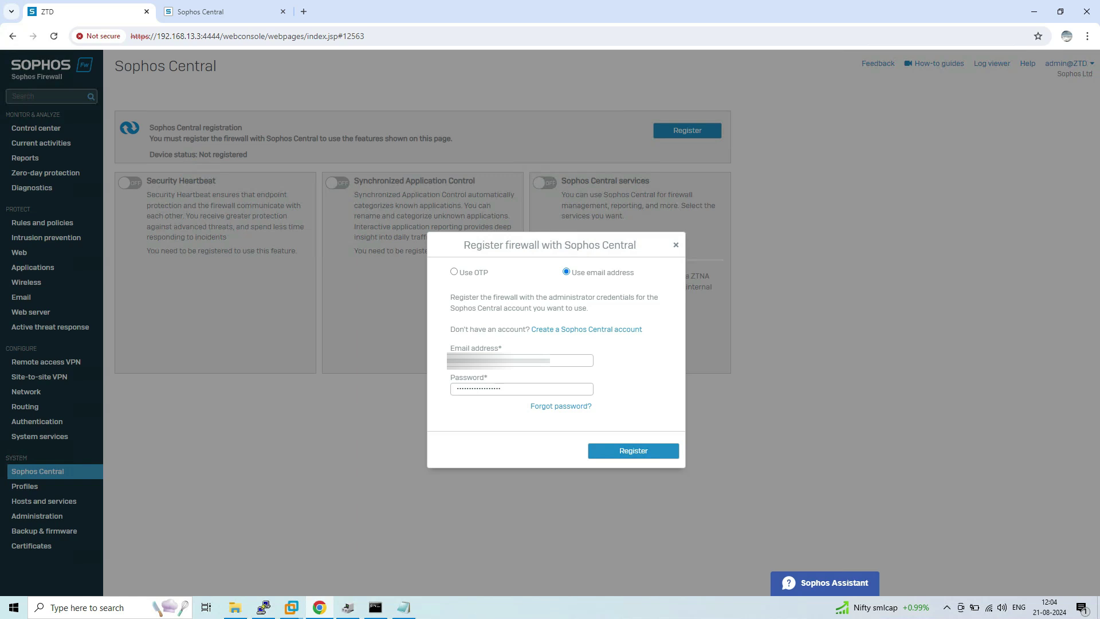
key(Return)
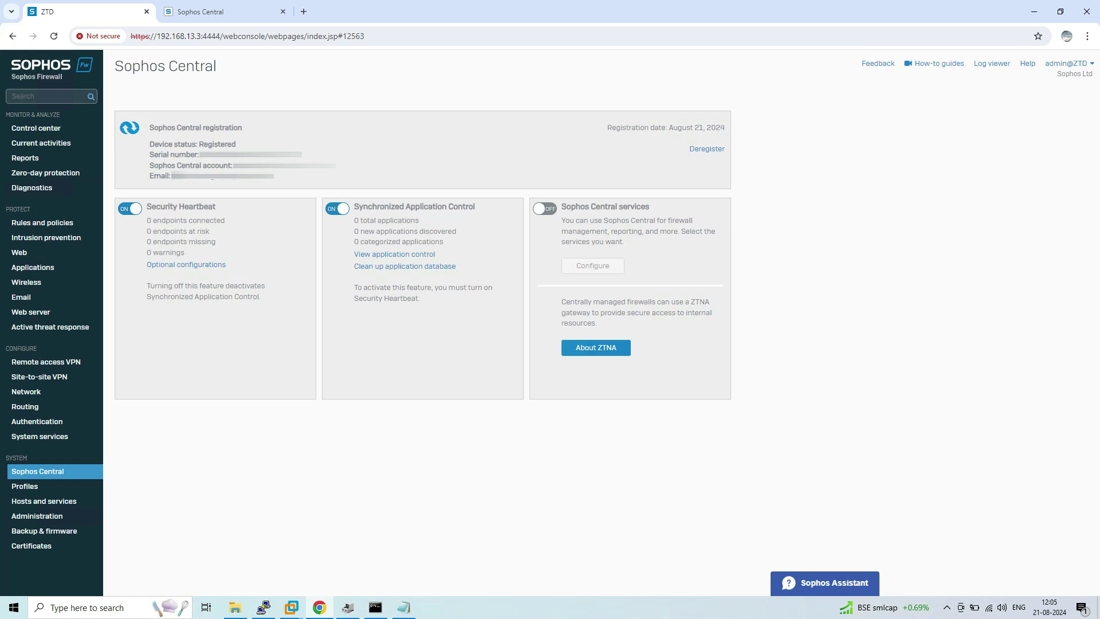
Step: Turn on Sophos Central services with Manage from Sophos Central on and configuration backups off
click(545, 208)
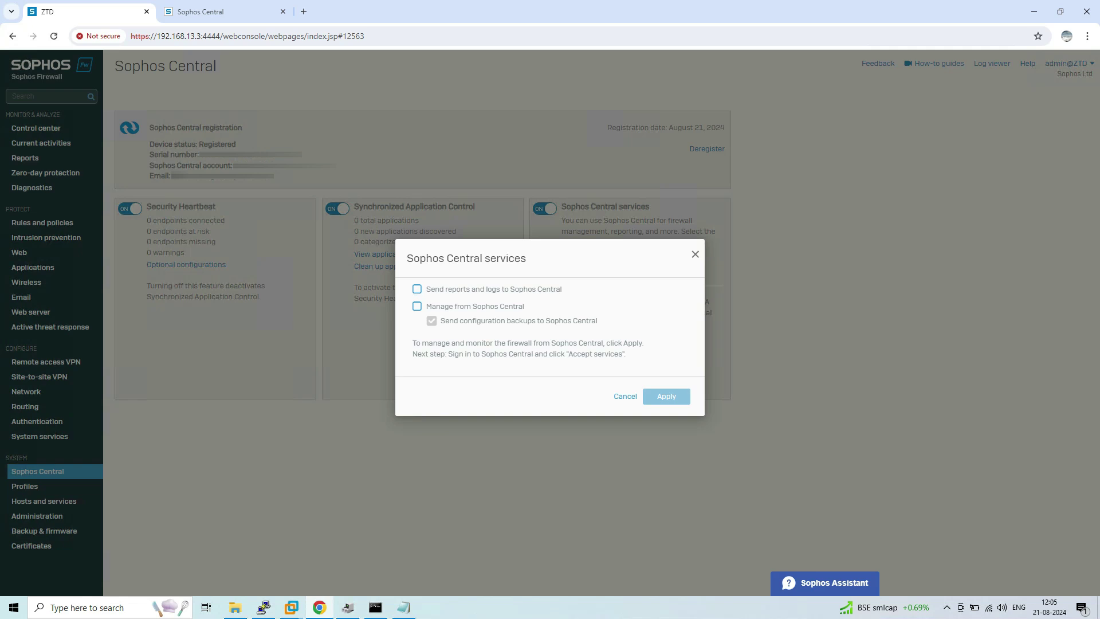
click(418, 306)
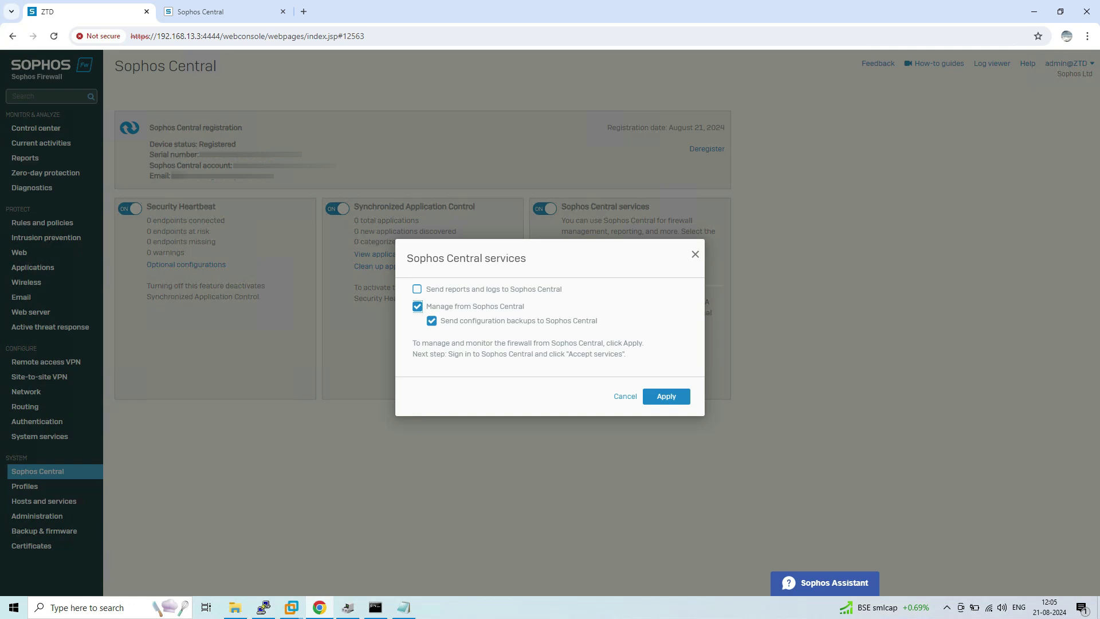
click(432, 321)
click(667, 397)
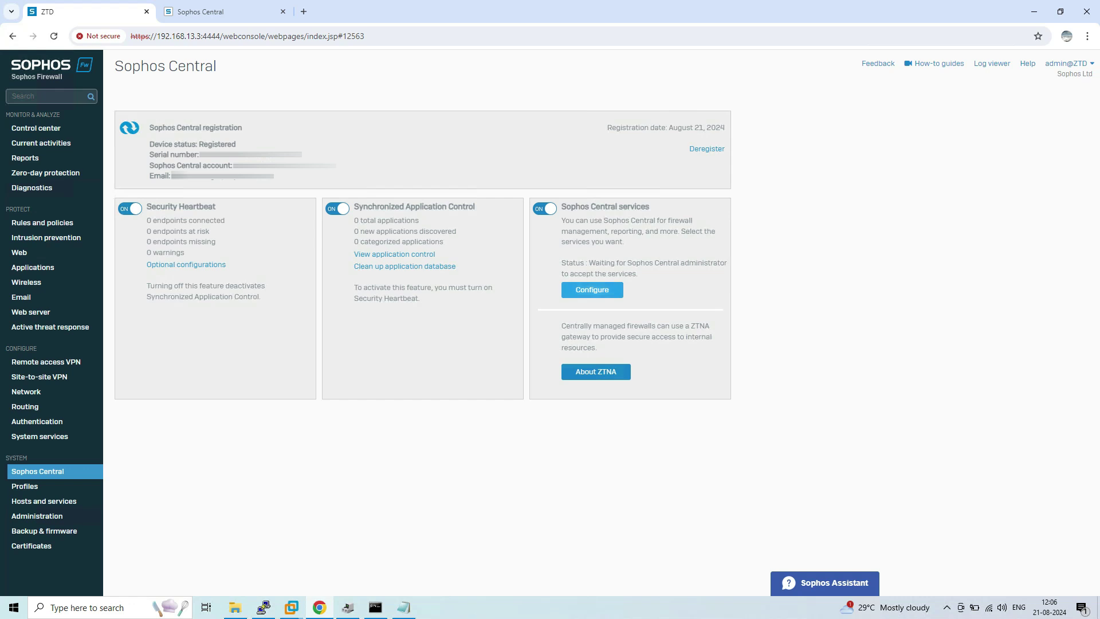
Step: Review the Sophos Central services settings, cancel without changes, and go to the Sophos Central tab
click(592, 289)
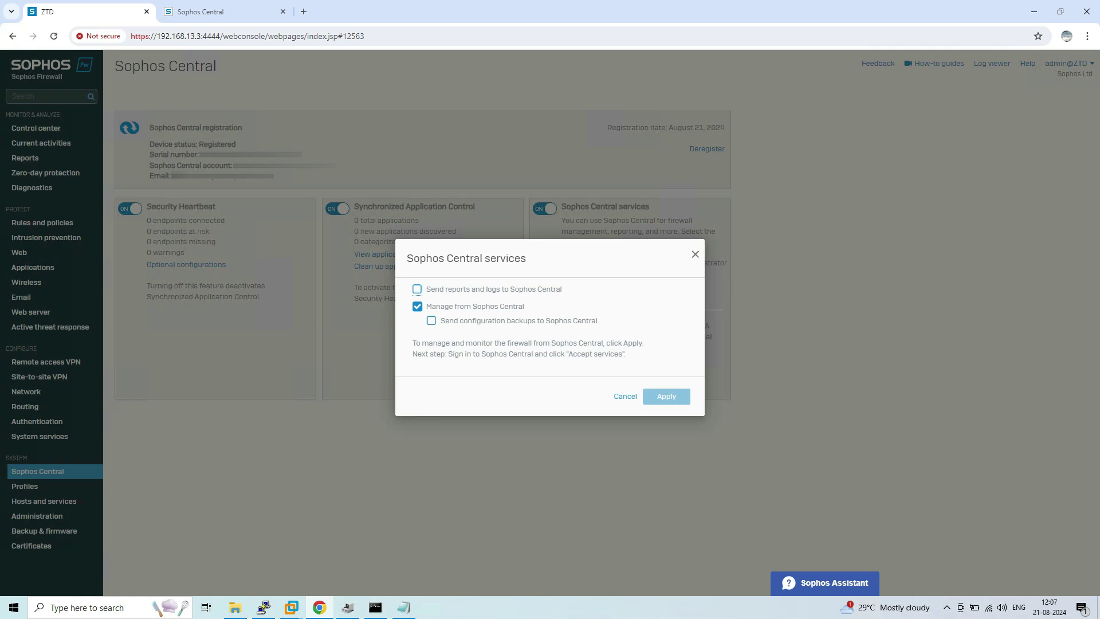
click(625, 396)
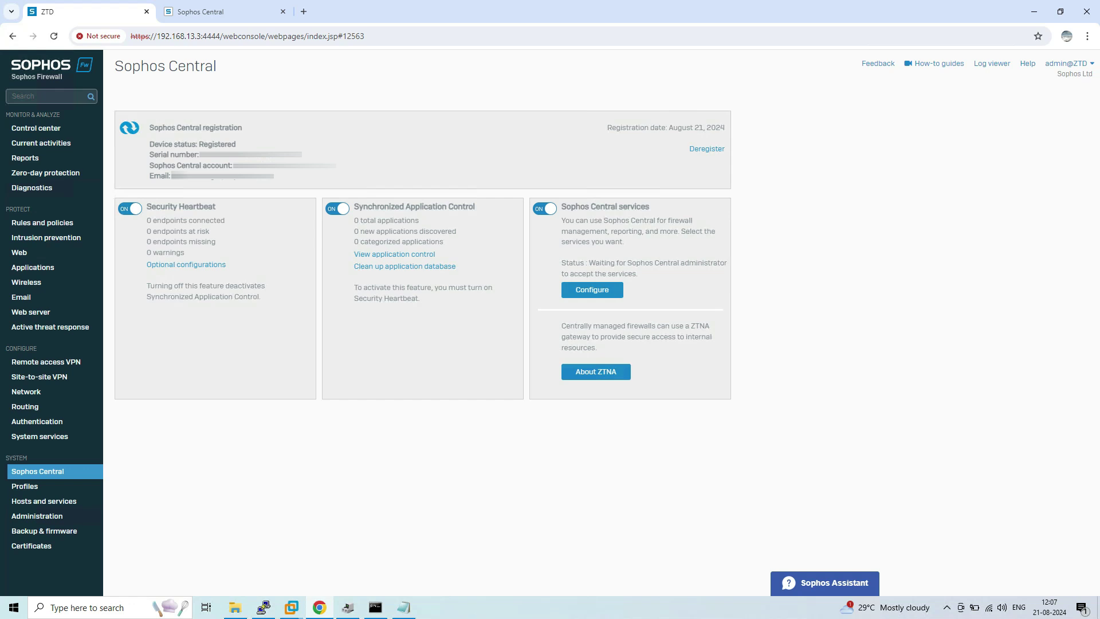
key(ctrl+Tab)
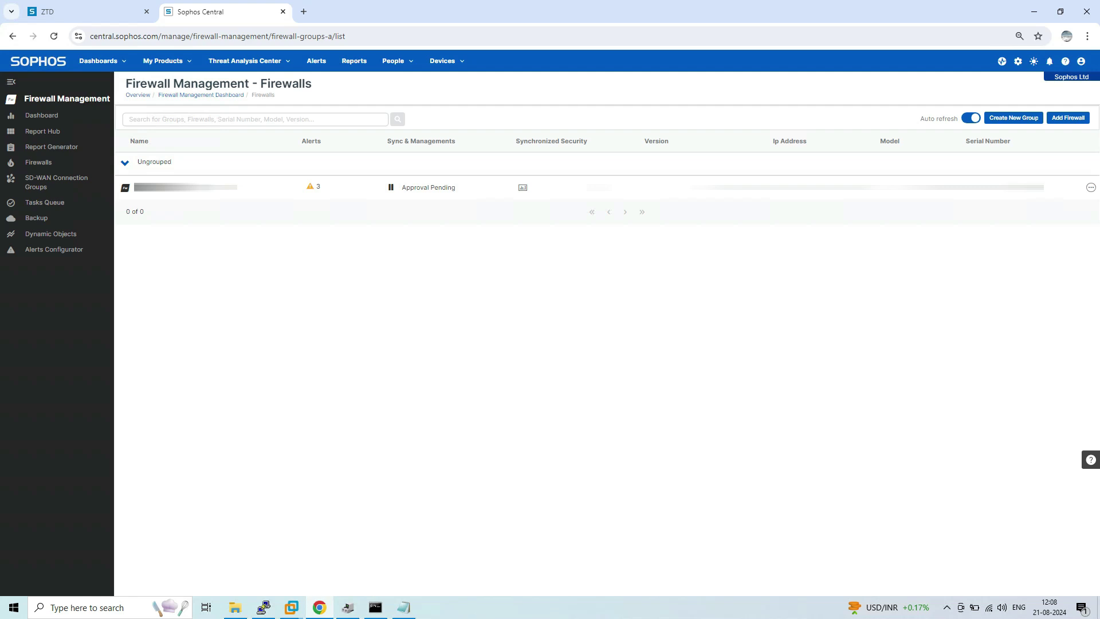
Step: Approve the pending ZTD firewall so it shows Connected with model SFVUNL
mouse_move(424, 188)
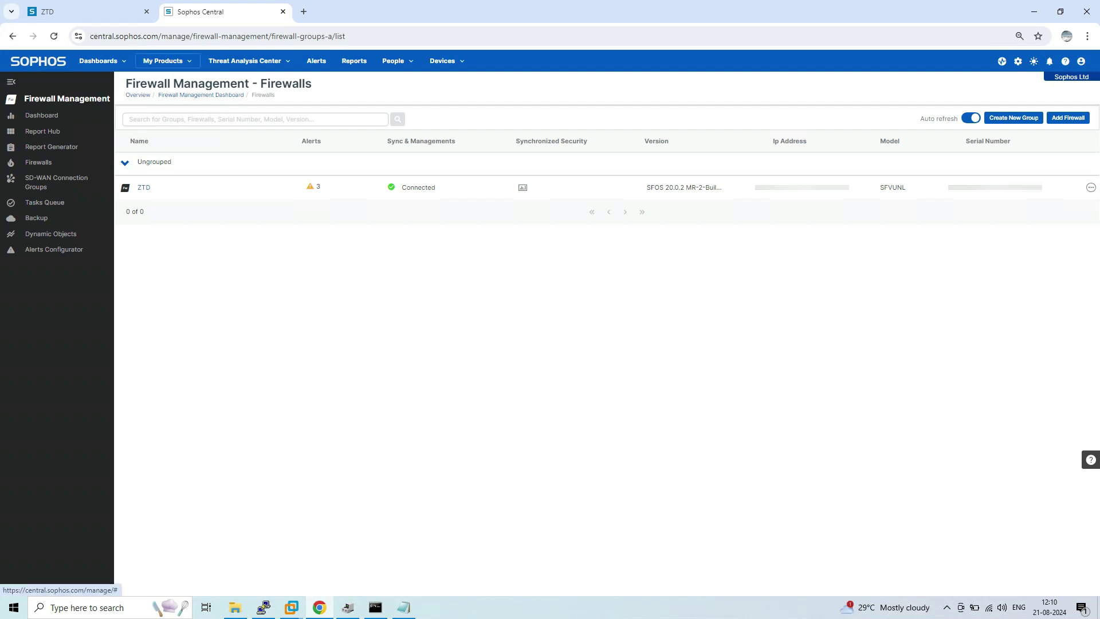
Step: Go to the My Products > Firewall Management > Firewalls list in Sophos Central
click(166, 61)
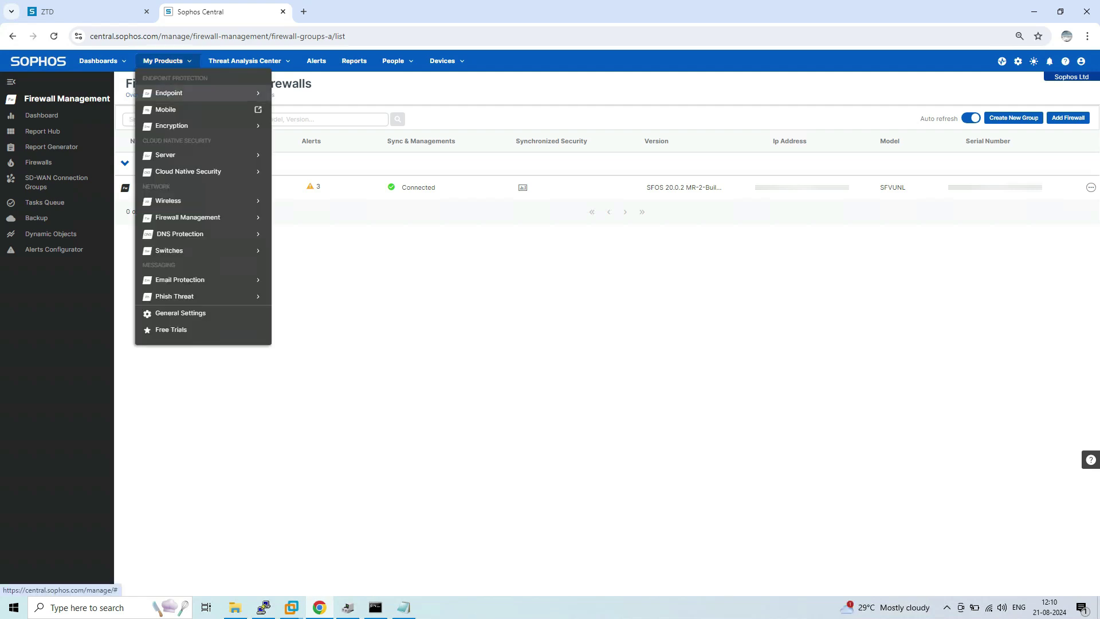
mouse_move(189, 217)
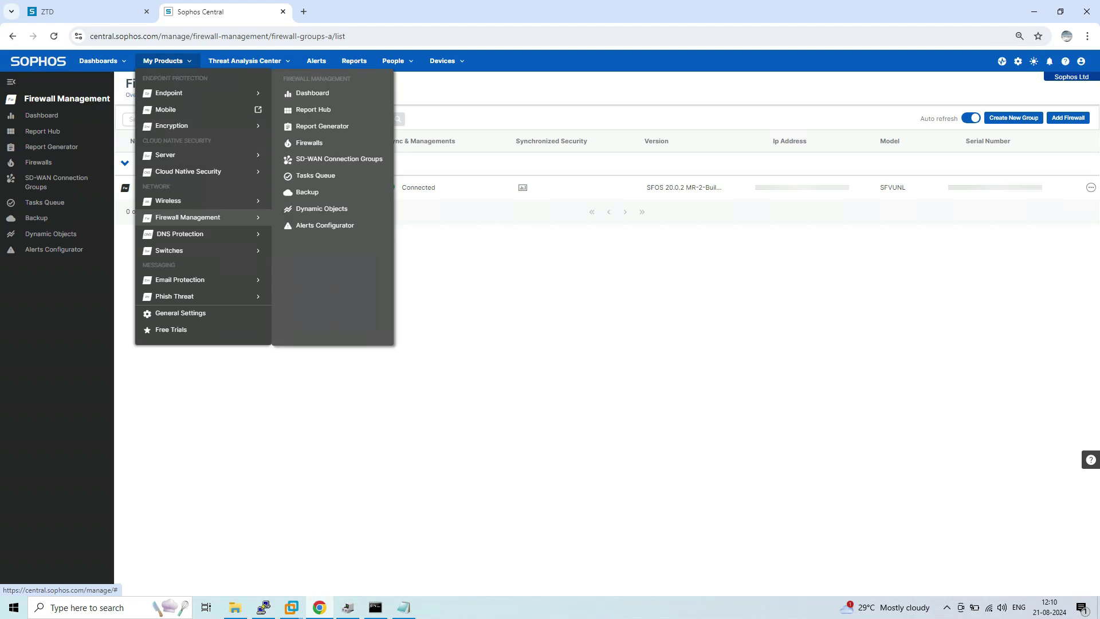
click(309, 143)
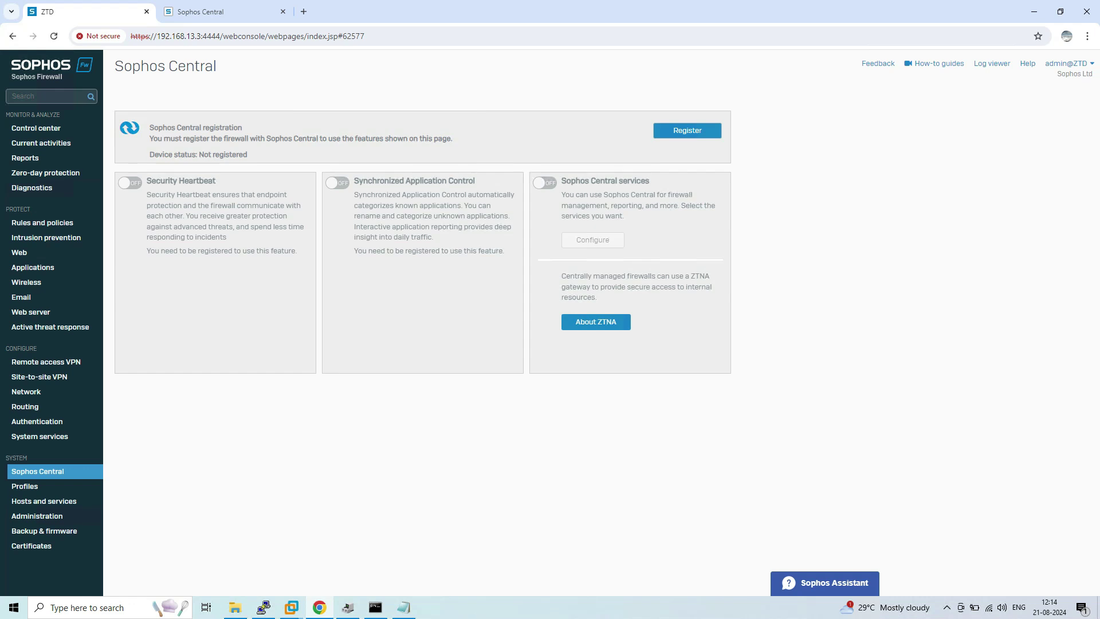
Step: Start registering the firewall with Sophos Central using a one-time password (OTP)
click(687, 131)
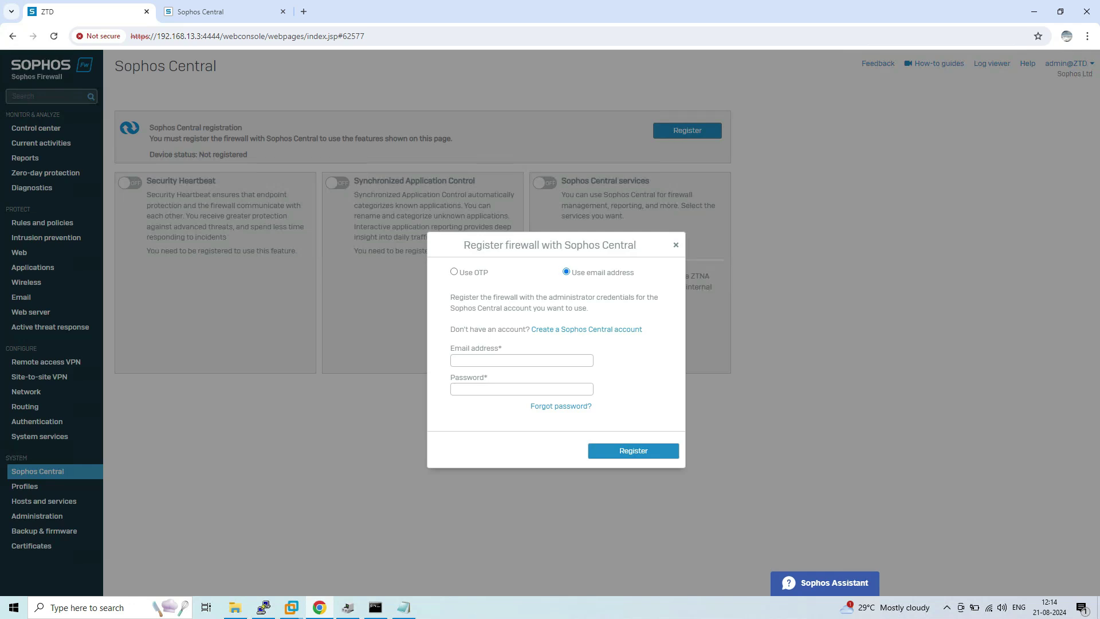
click(454, 272)
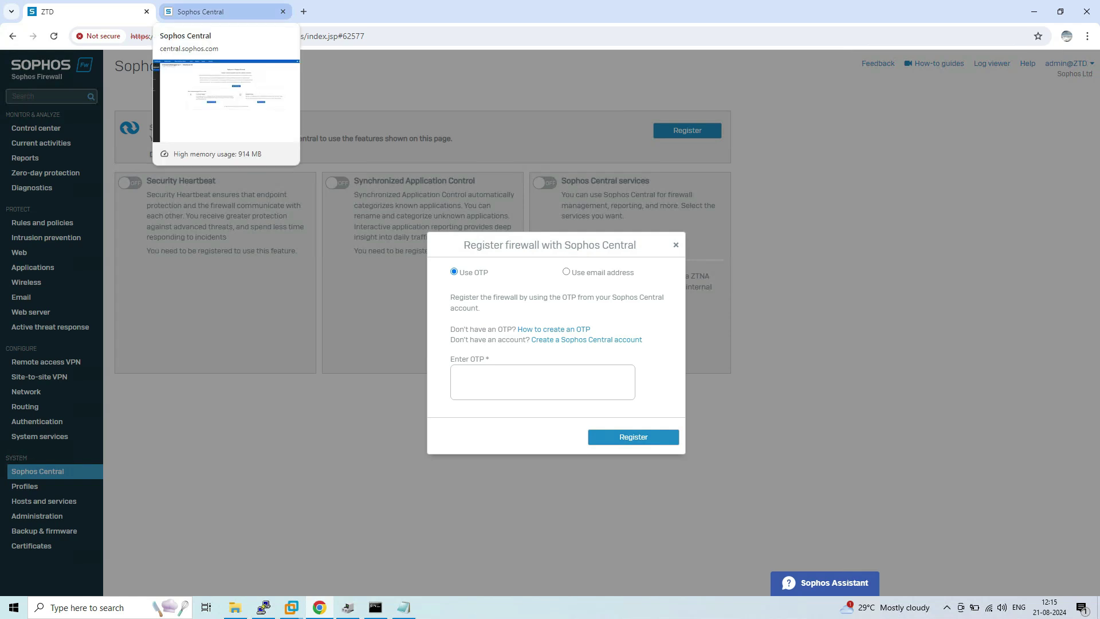
click(224, 12)
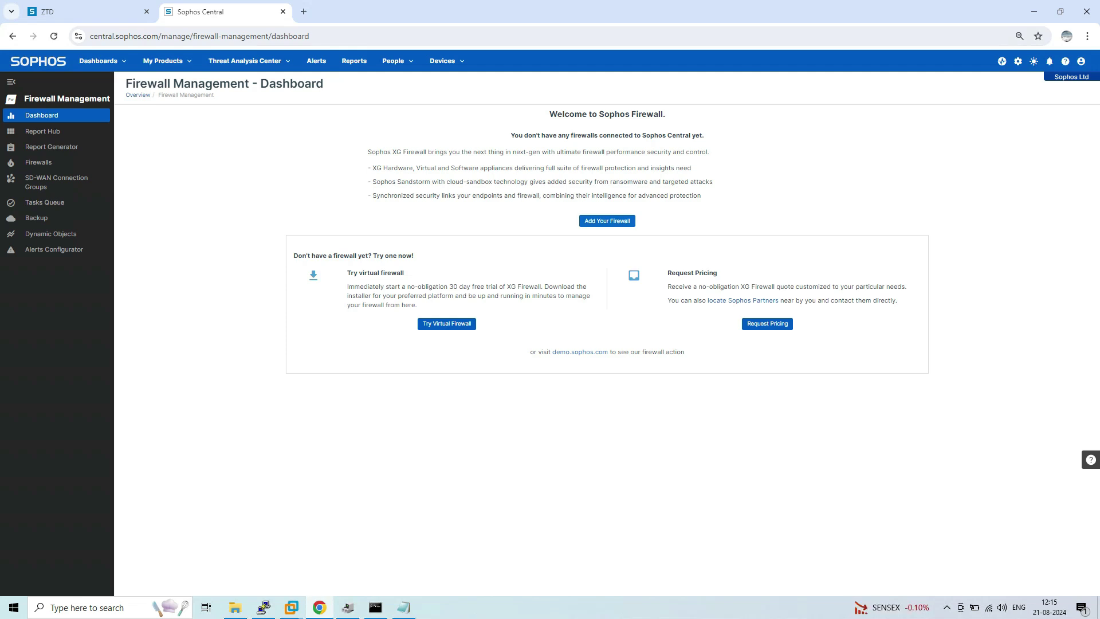
Step: Add an already configured firewall in Sophos Central by pasting and submitting its serial number
click(607, 220)
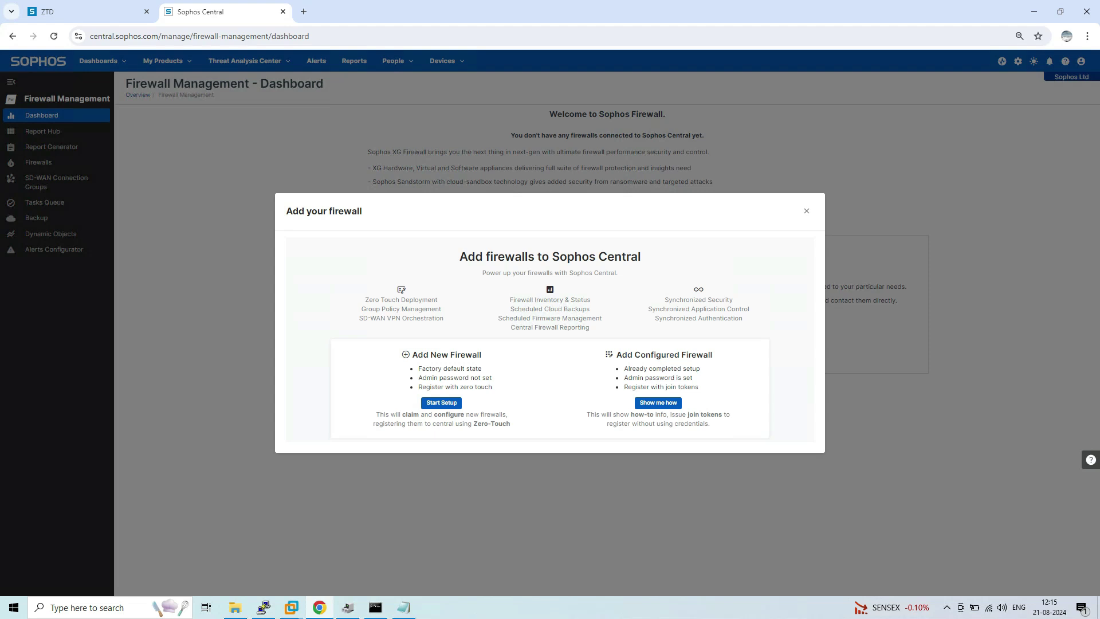
click(658, 402)
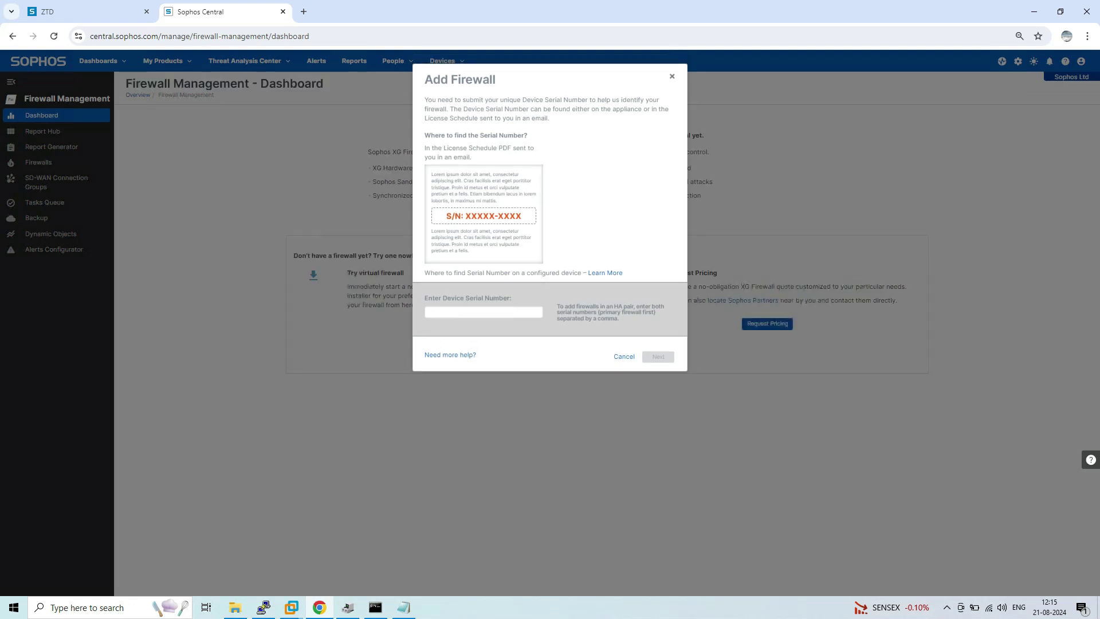
click(483, 311)
key(ctrl+v)
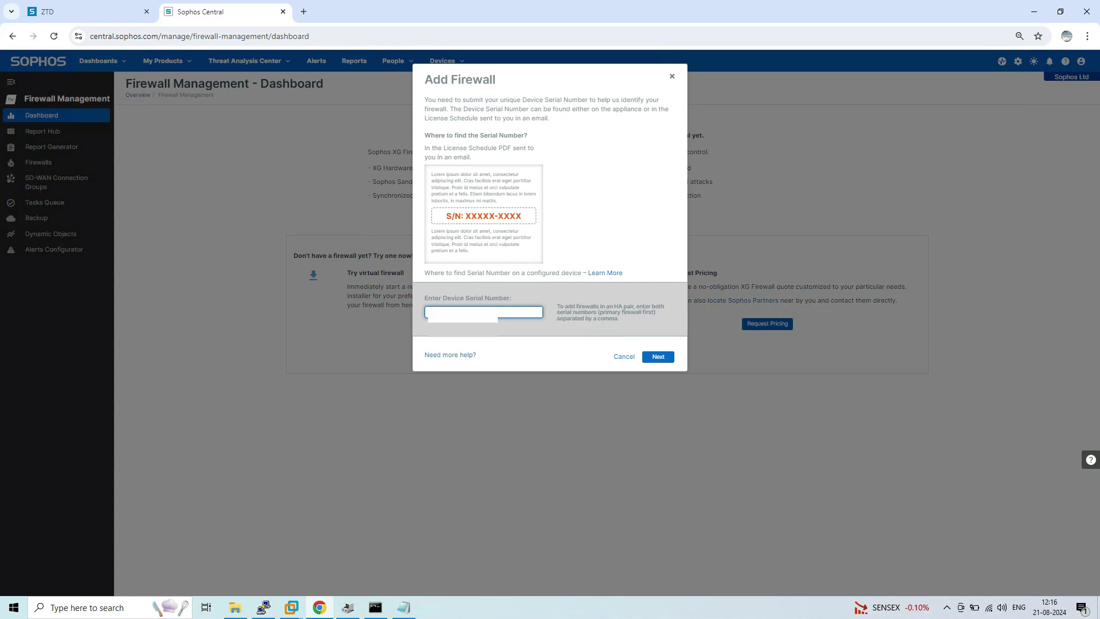
key(Return)
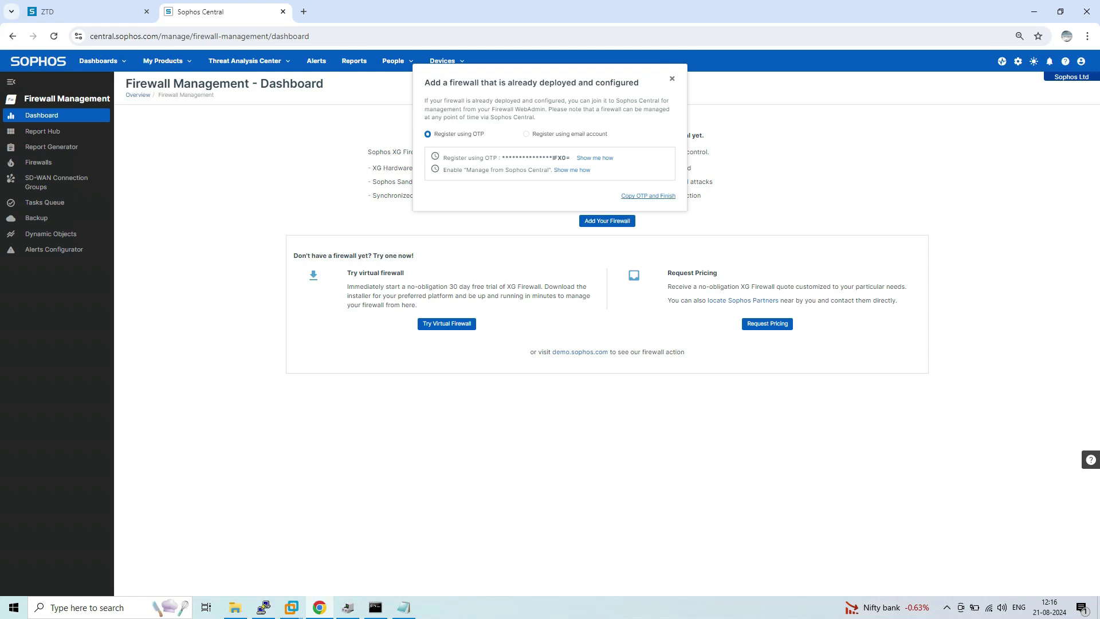
Step: Copy the generated OTP, finish adding the firewall, and paste the OTP into Notepad
click(649, 196)
key(alt+Tab)
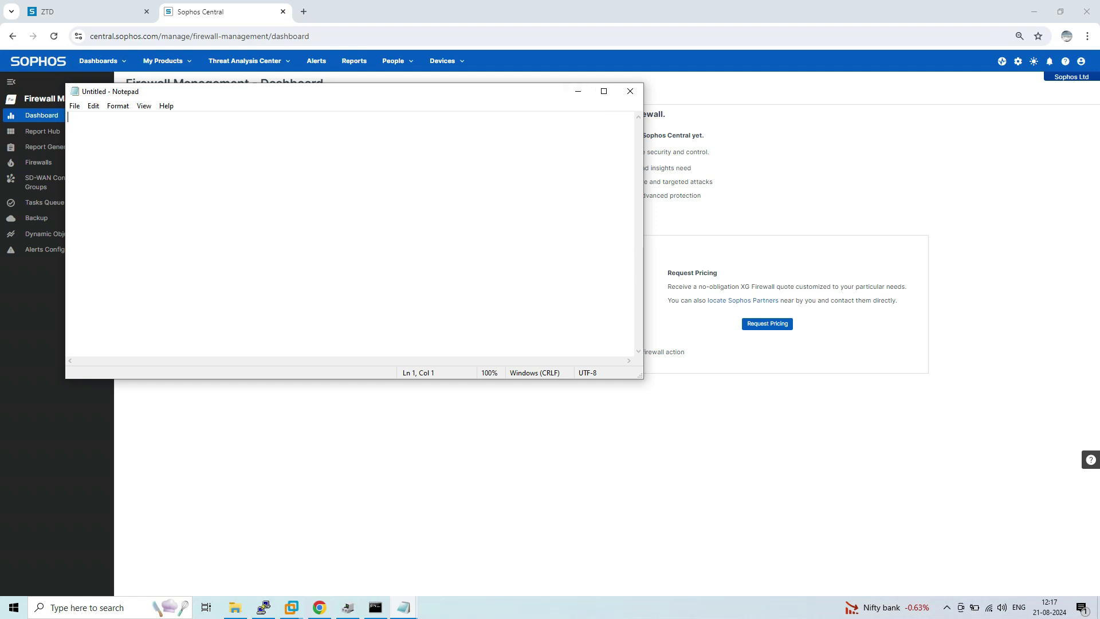
key(ctrl+v)
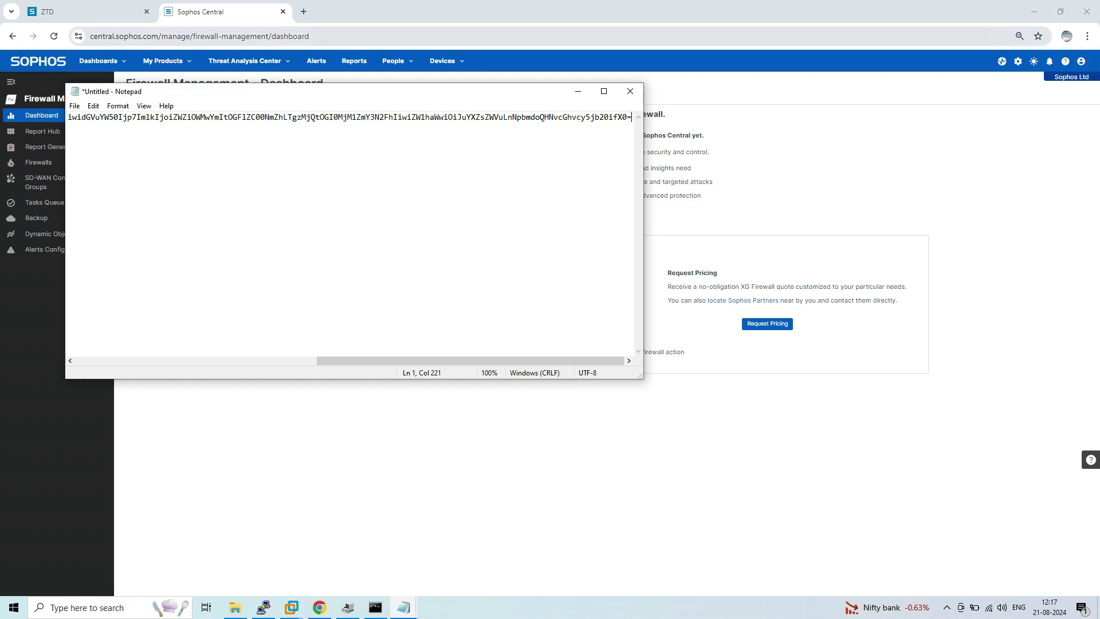
click(86, 11)
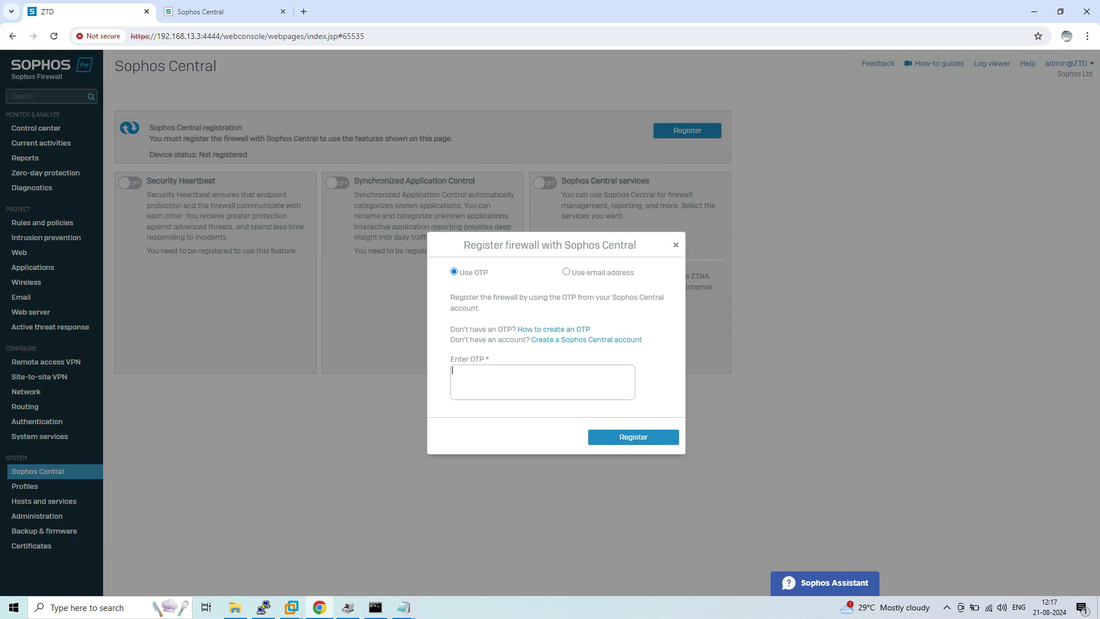
Step: Paste the one-time password into Enter OTP and submit it to register the firewall
key(ctrl+v)
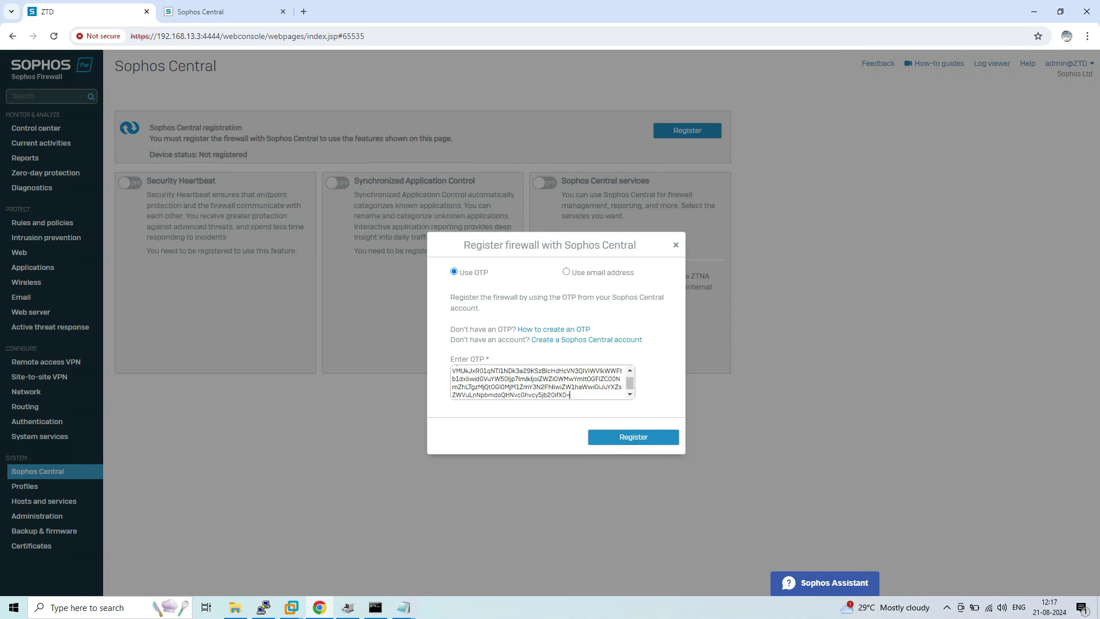
key(Return)
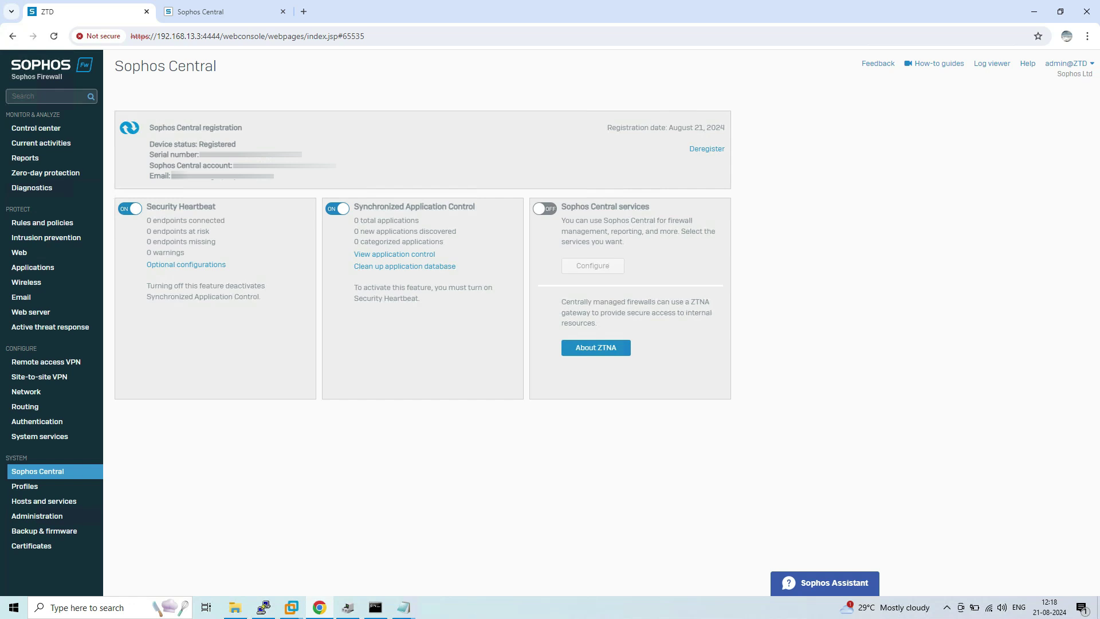
Step: Check the new firewall in Sophos Central's Firewalls list, then return to the firewall's Sophos Central page
click(224, 11)
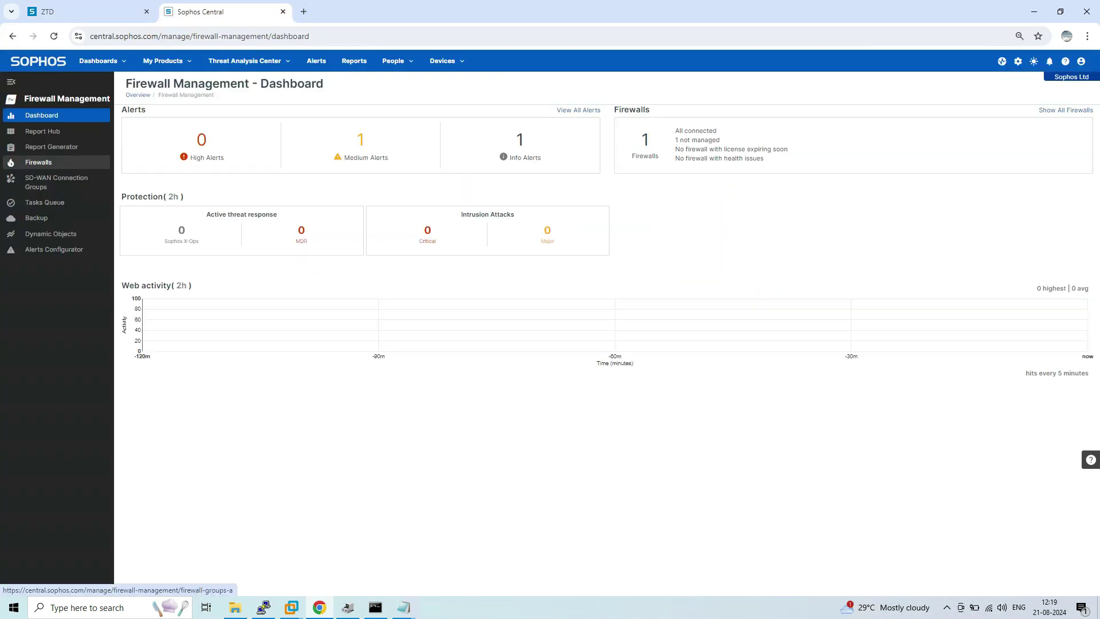
click(38, 162)
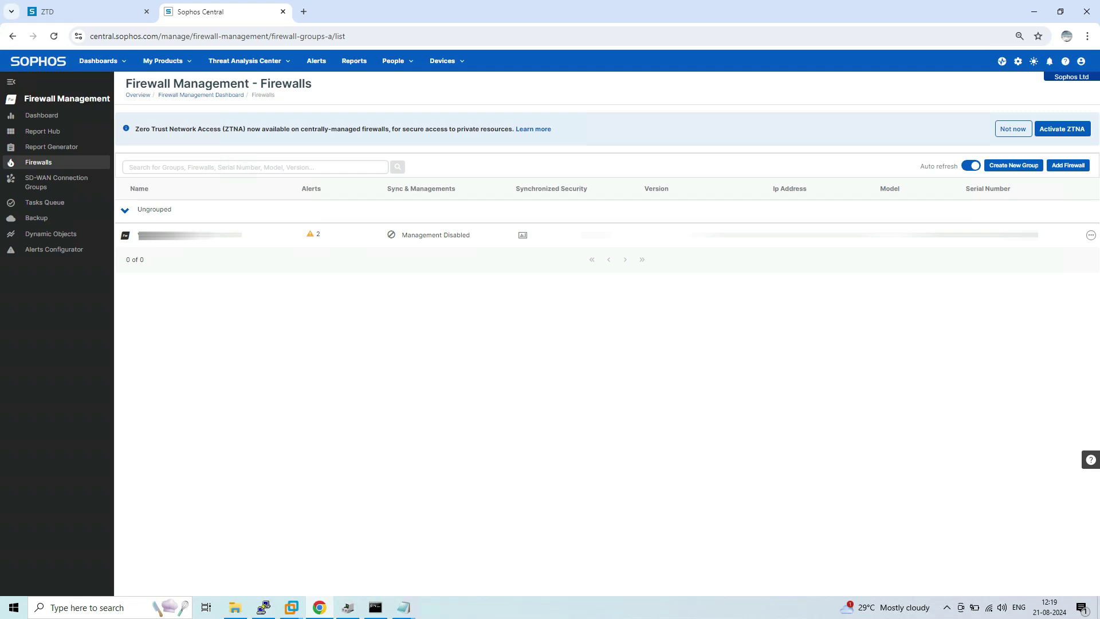
key(ctrl+shift+Tab)
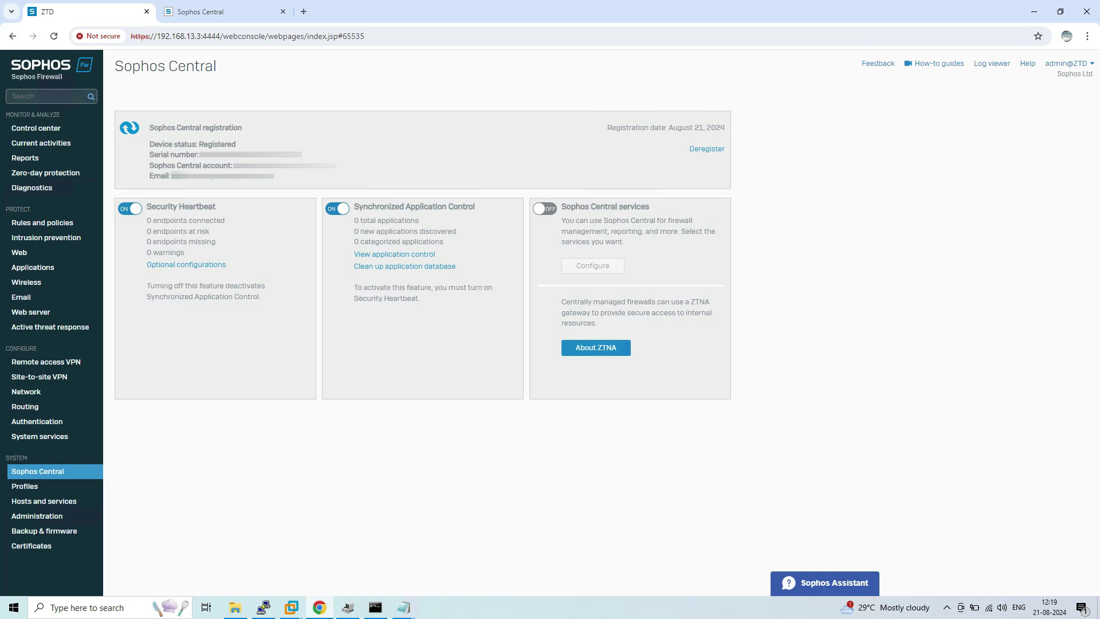
Step: Turn on Sophos Central services with Manage from Sophos Central checked, and apply
click(545, 209)
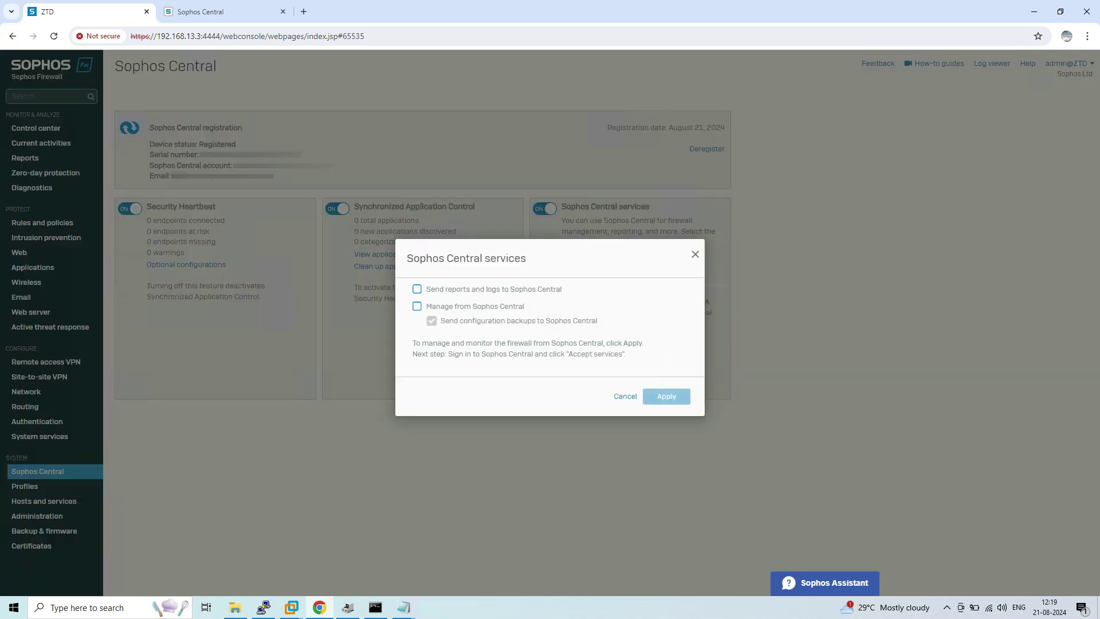
click(417, 307)
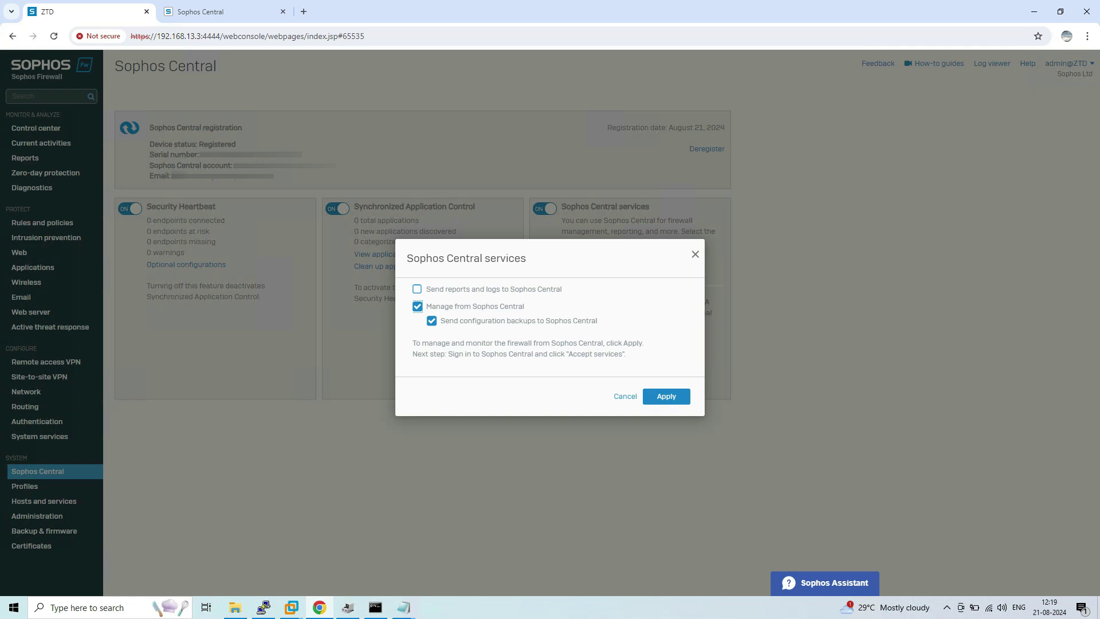
click(666, 396)
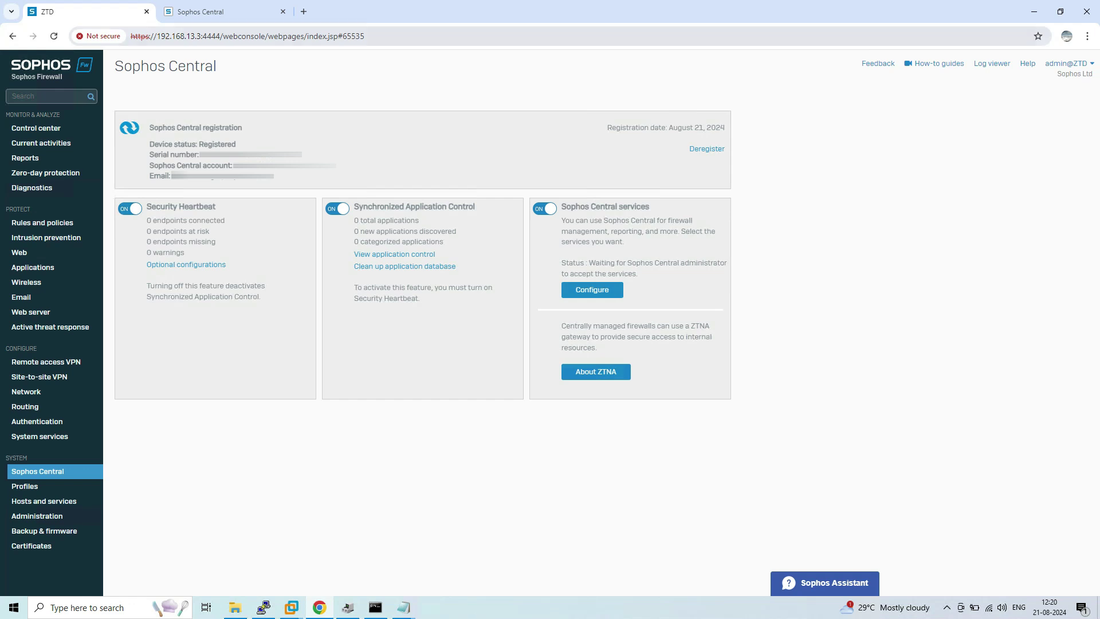
key(ctrl+Tab)
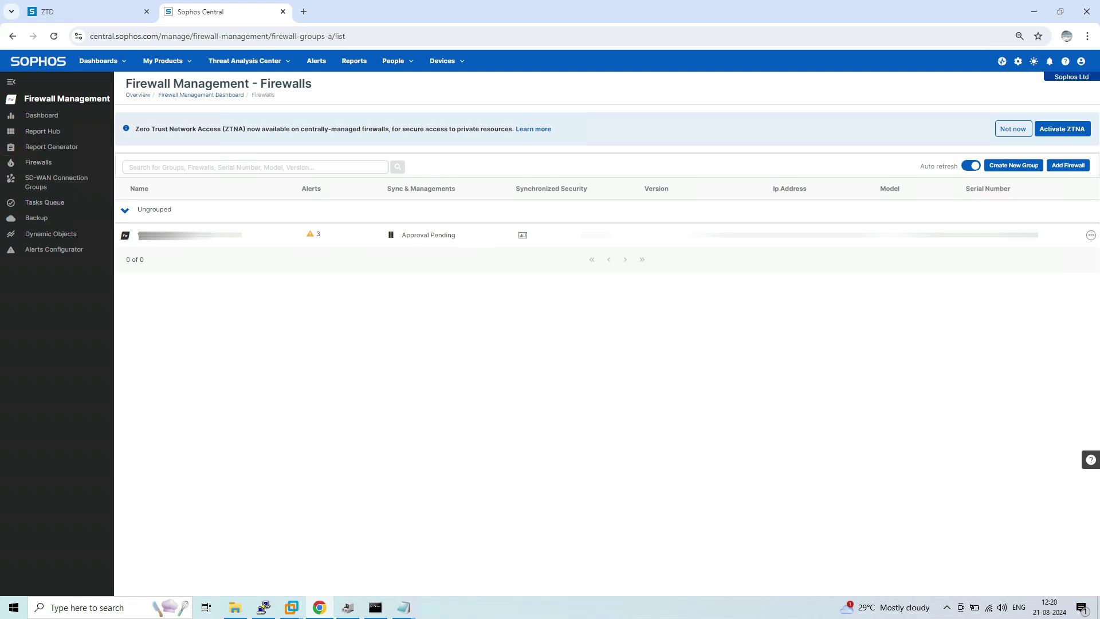
Step: Bring up the Approval Pending status details for the new firewall in Sophos Central
mouse_move(429, 235)
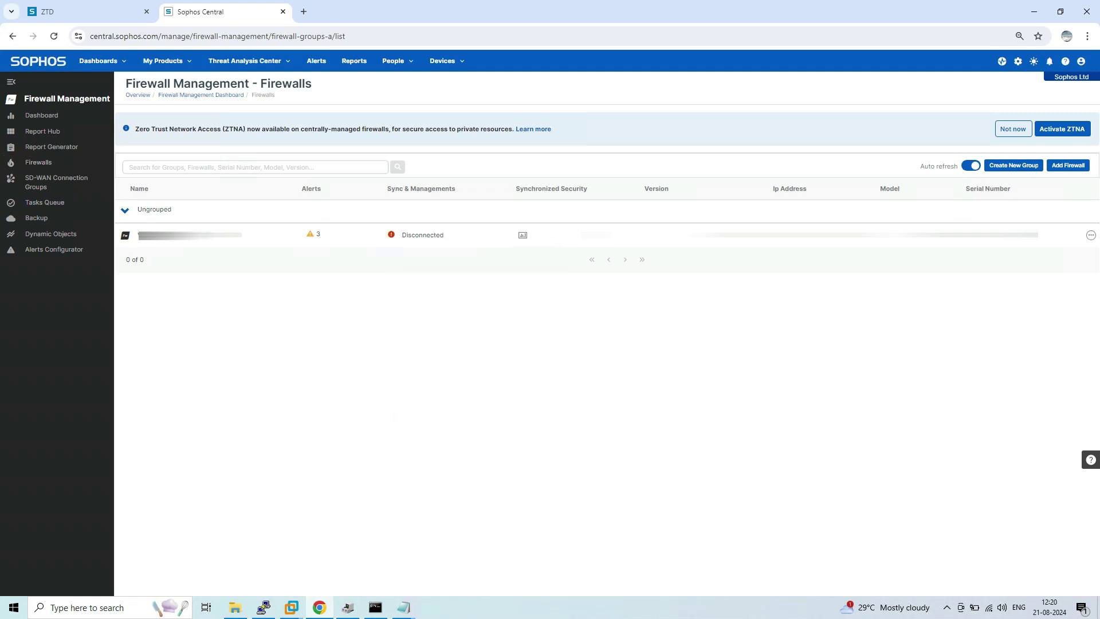